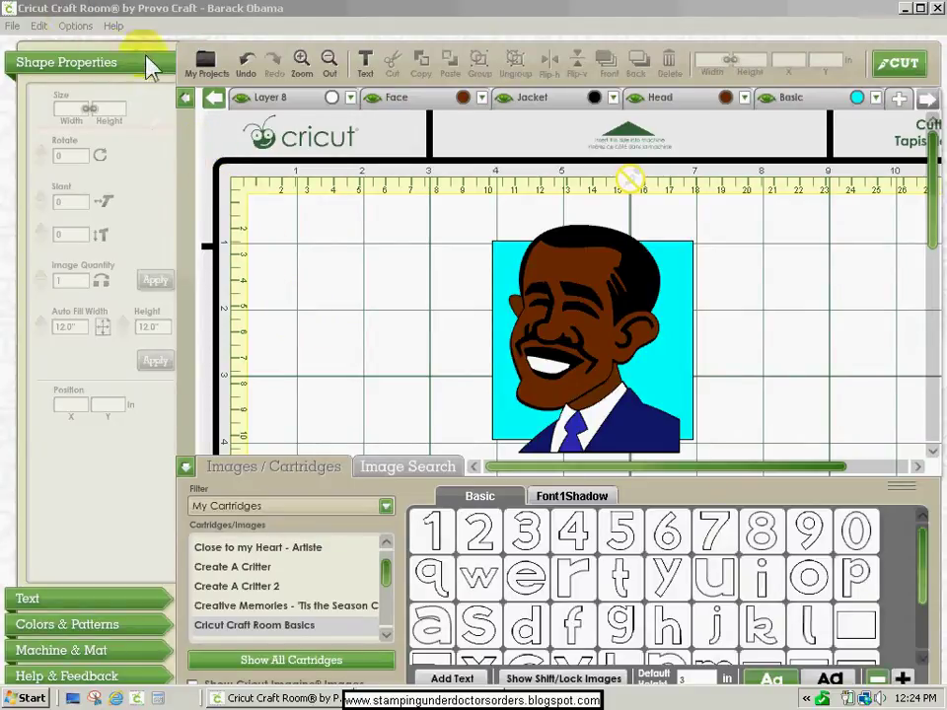
Open the File menu for the Barack Obama cartoon portrait project.
click(12, 27)
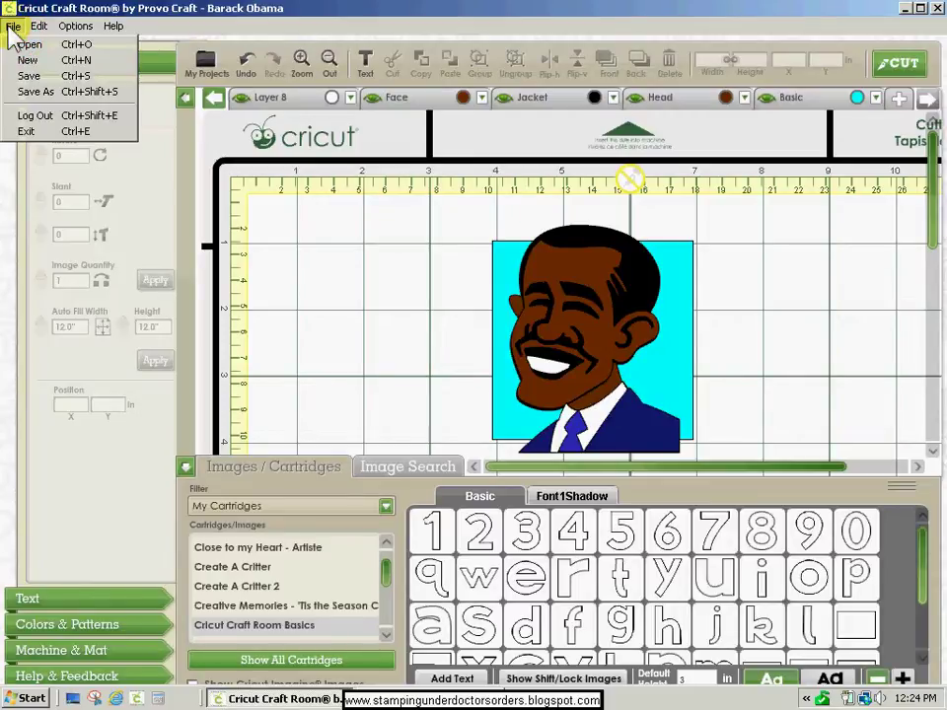
Select Barack Obama in My Projects and start an Export as a Cricut Craft Room Project.
click(205, 63)
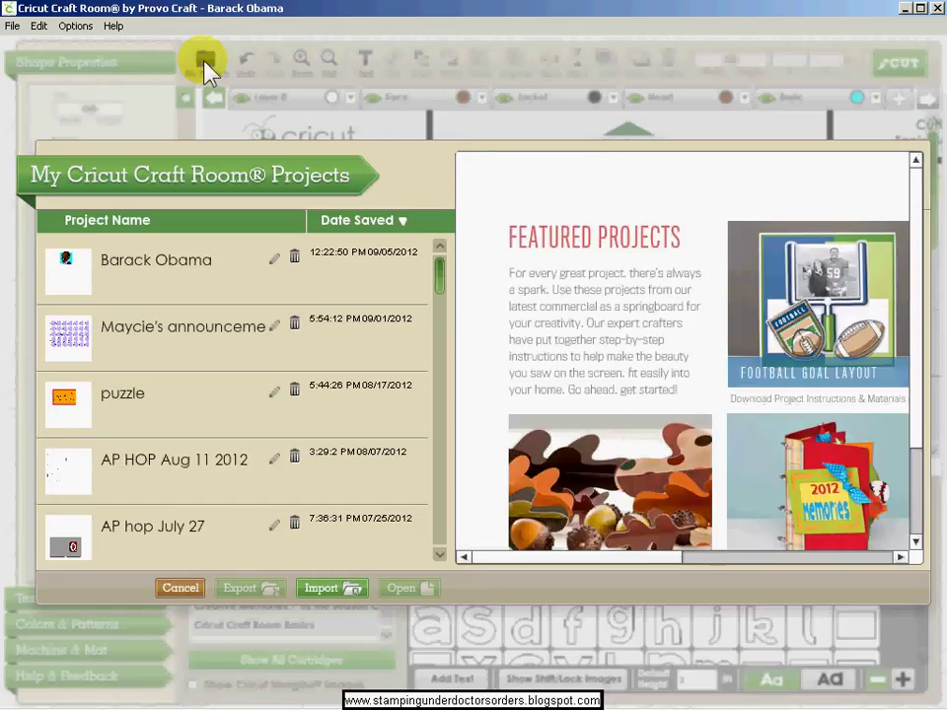
click(194, 283)
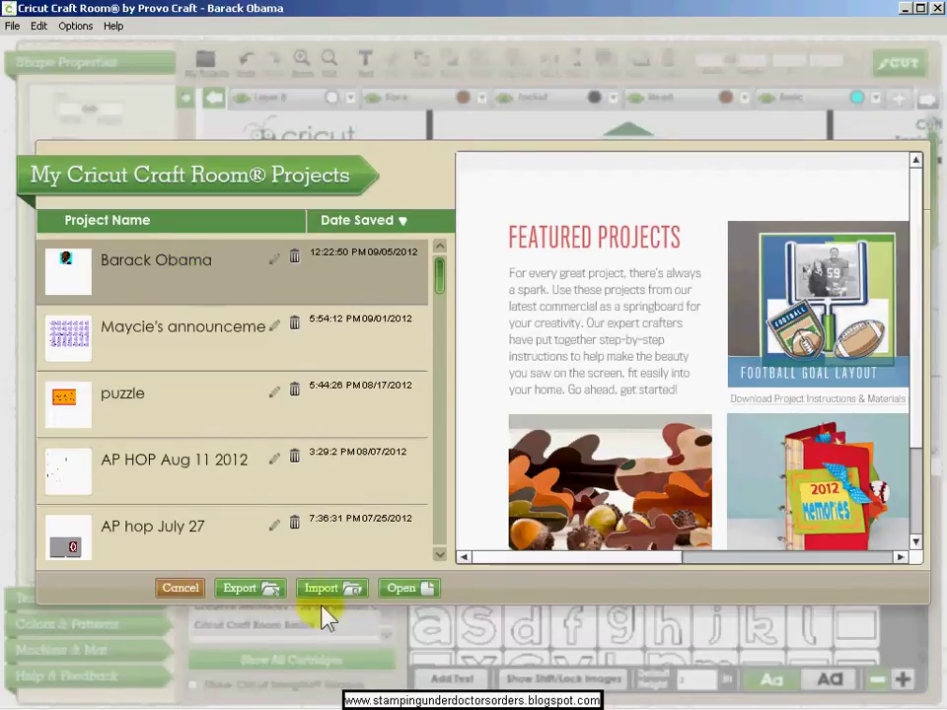
click(257, 595)
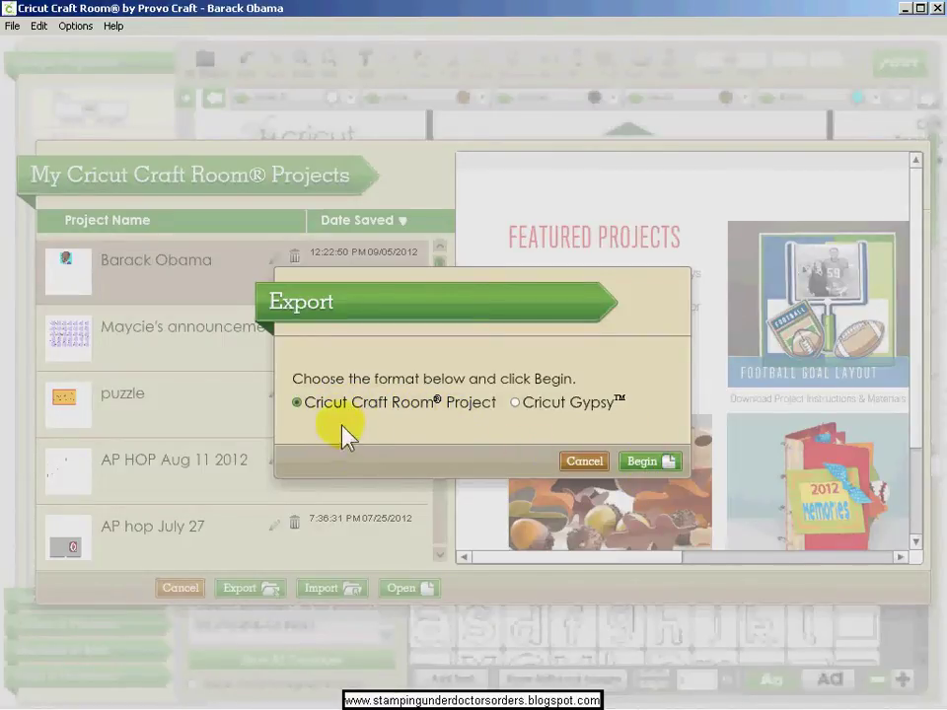
Save the export as Barack Obama.ccr in CCR-GYPSY files, then close My Projects.
click(645, 459)
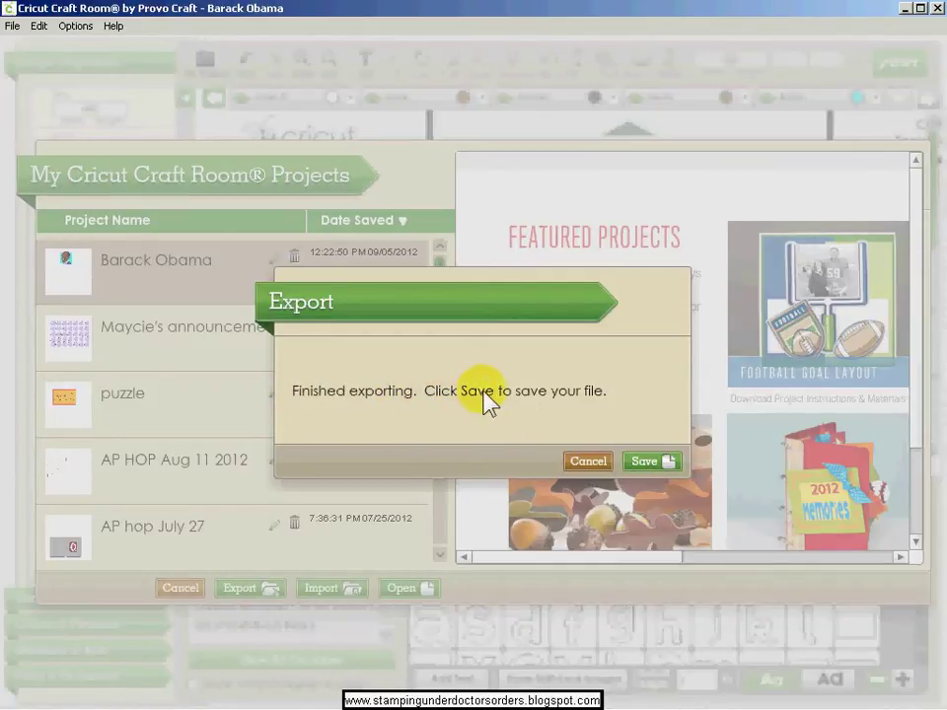
click(657, 462)
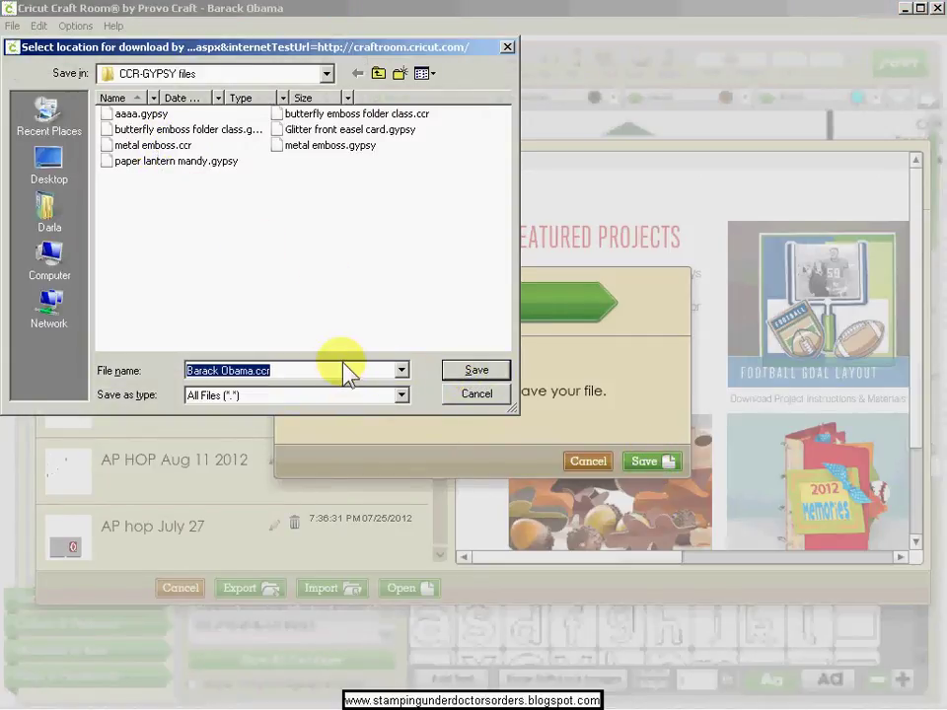
click(479, 373)
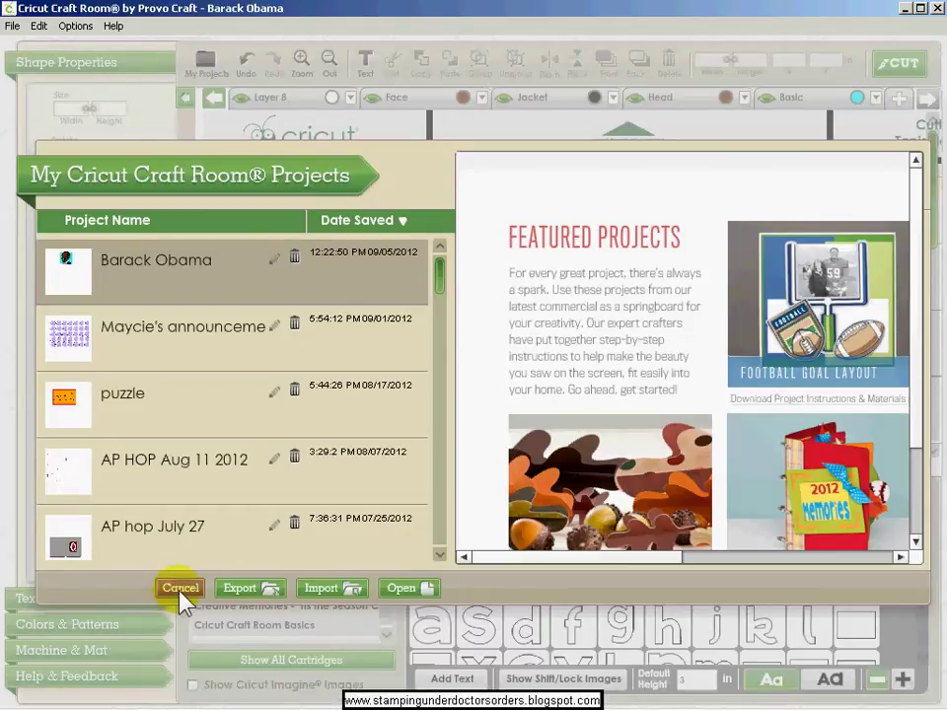
click(181, 589)
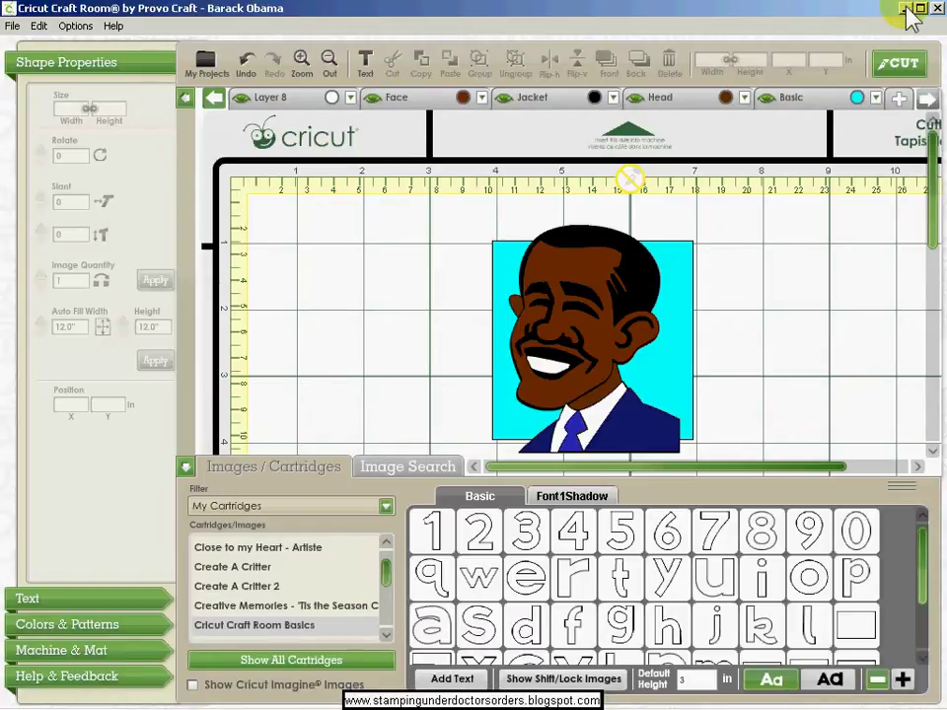
Minimize Cricut Craft Room and browse Explorer to CRICUT PROGRAMS > CCR-GYPSY files.
click(904, 9)
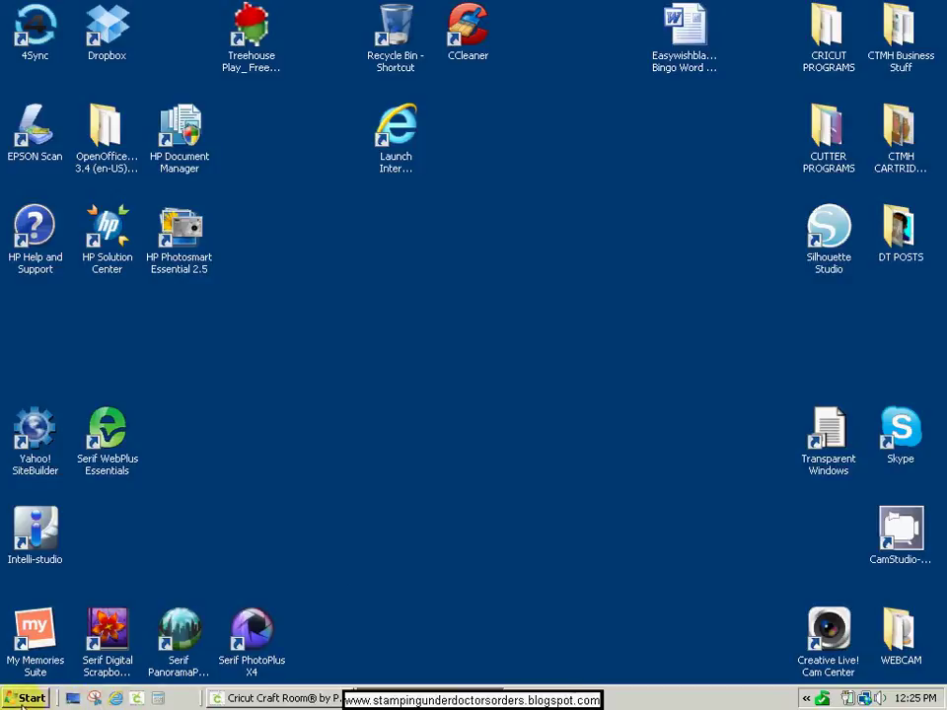
click(23, 698)
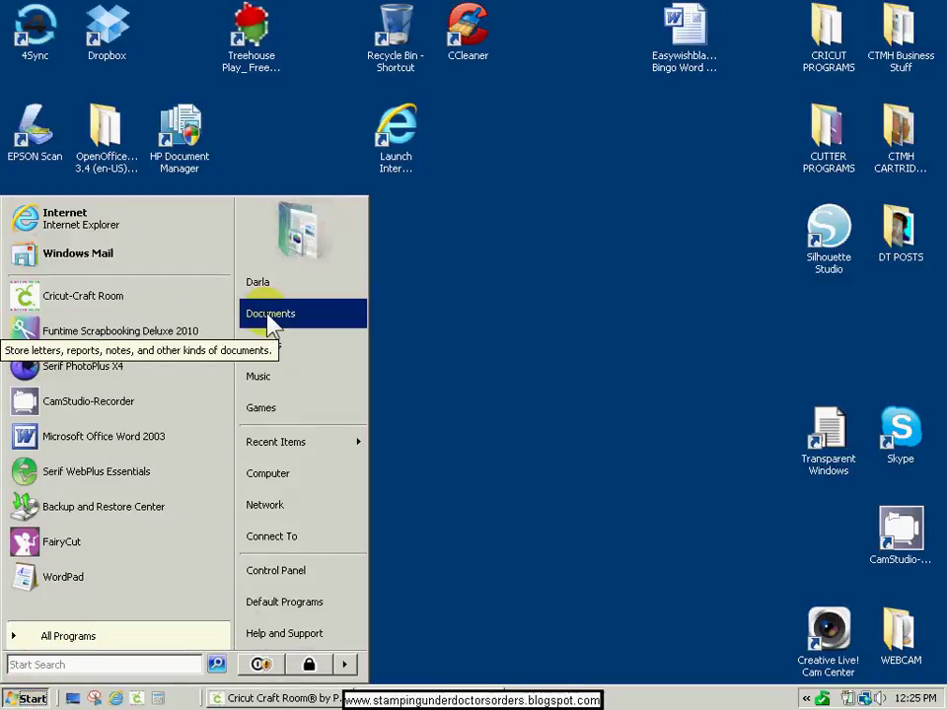
click(697, 243)
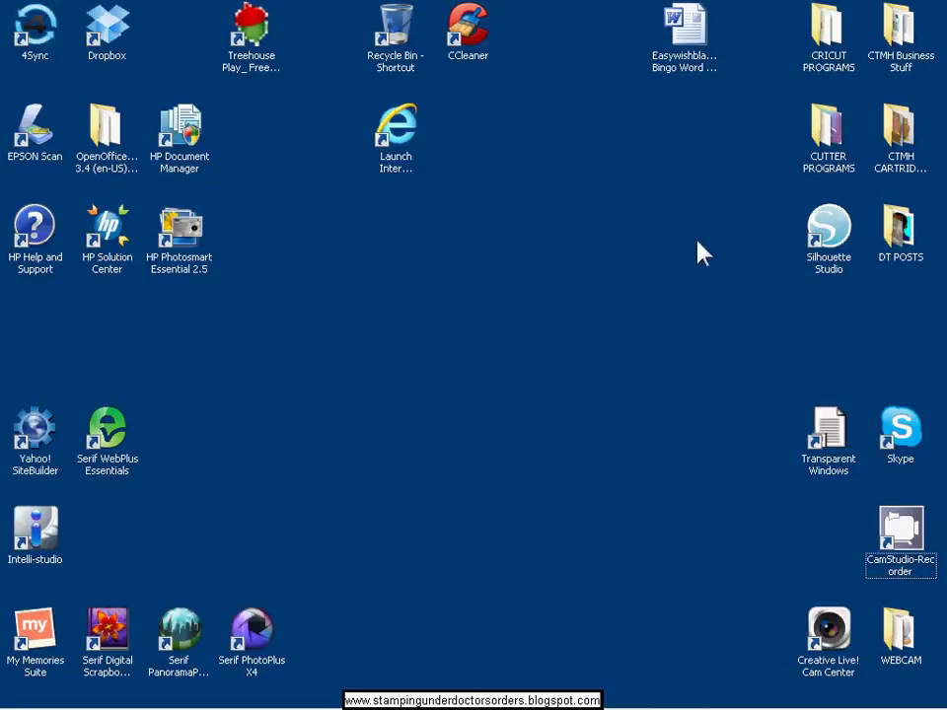
double_click(827, 30)
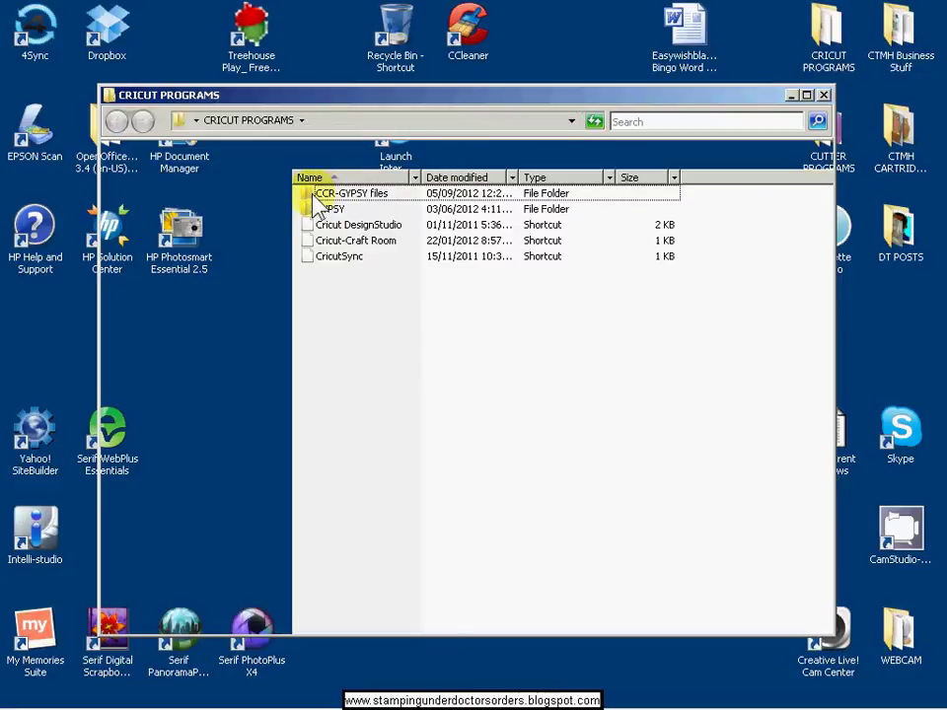
click(311, 197)
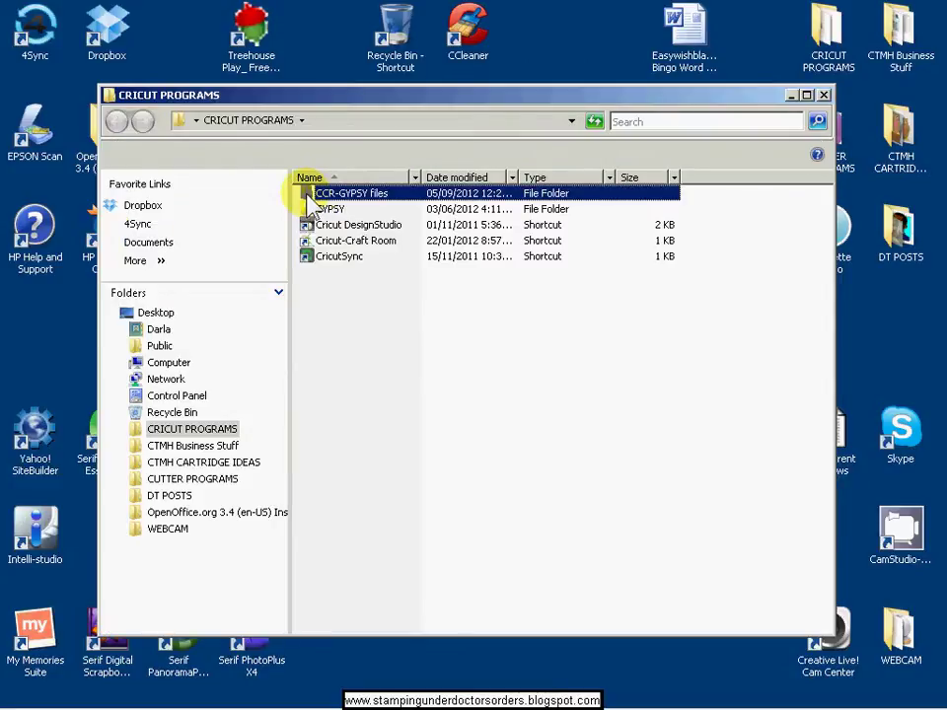
double_click(308, 197)
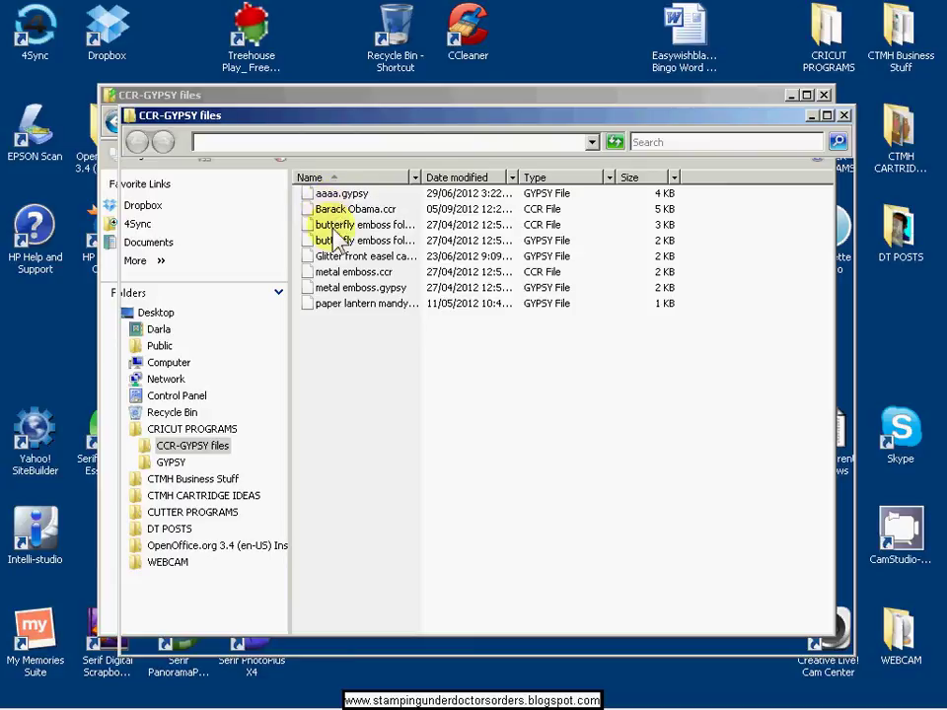
Inspect the Send To options for Barack Obama.ccr and close the extra folder window.
click(340, 232)
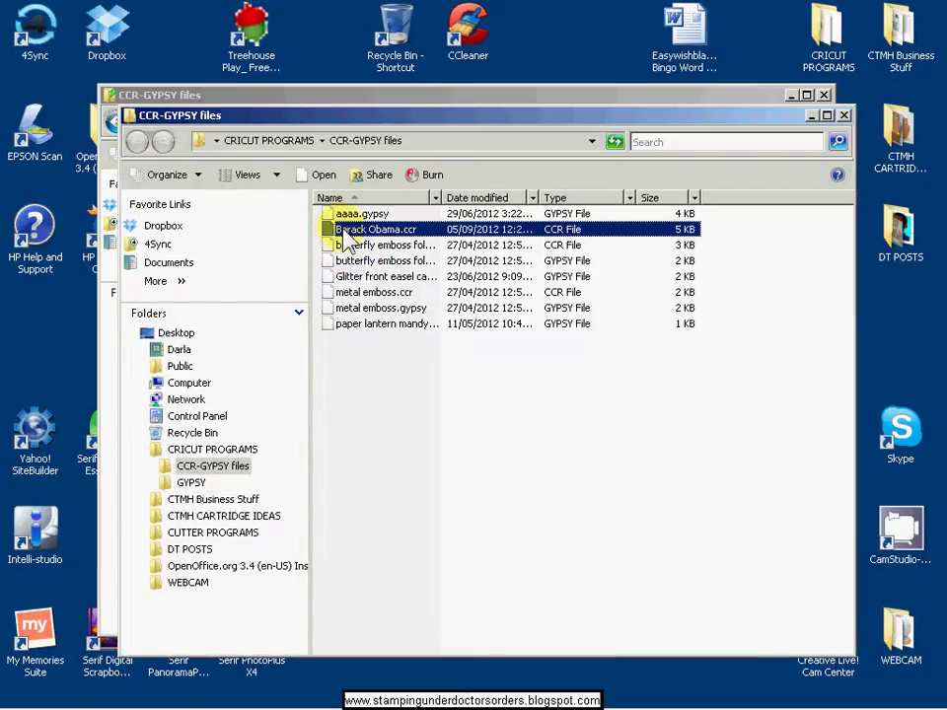
right_click(340, 227)
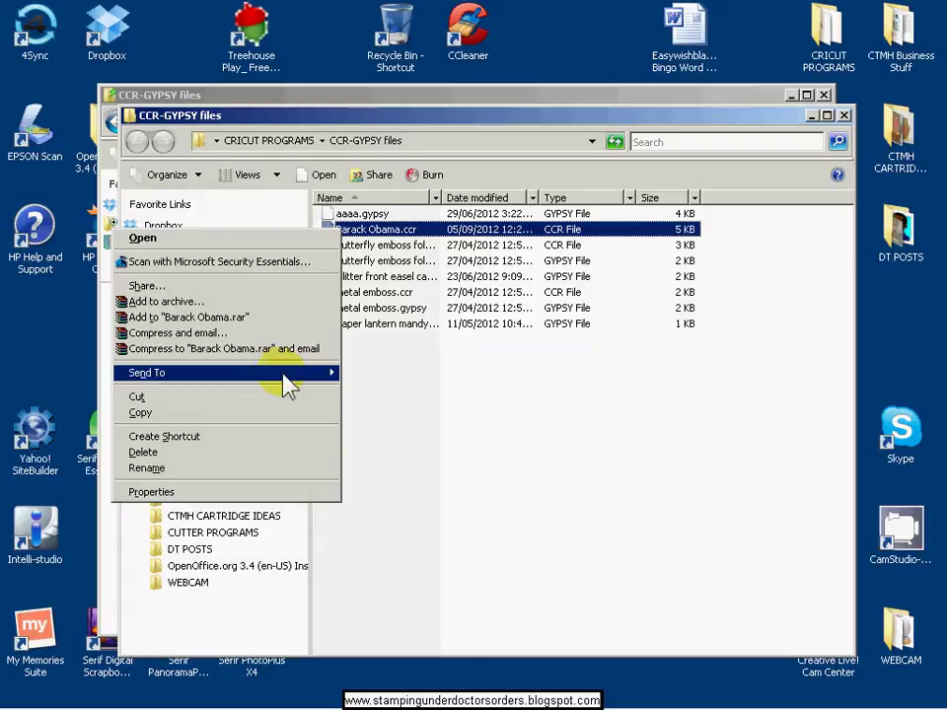
click(313, 381)
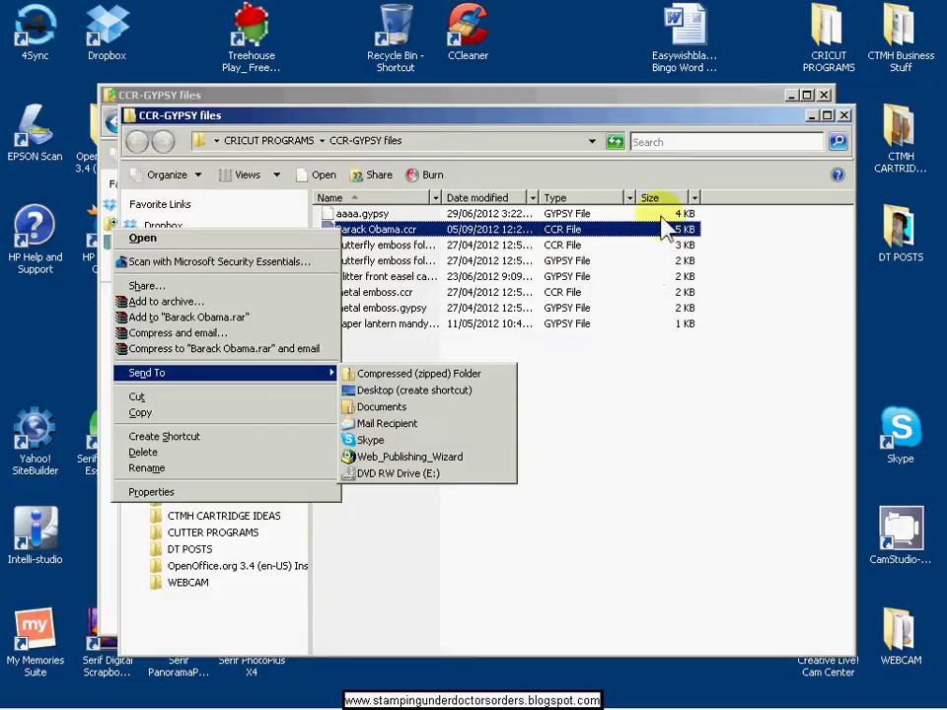
click(842, 117)
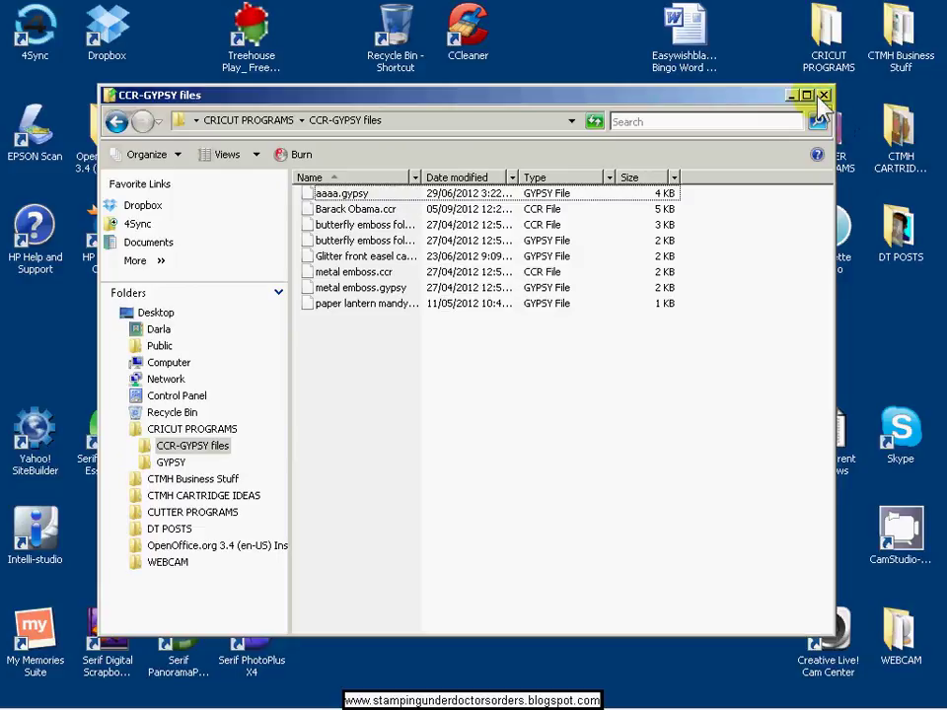
Import Barack Obama.ccr through My Projects, which raises a duplicate-name alert.
mouse_move(591, 705)
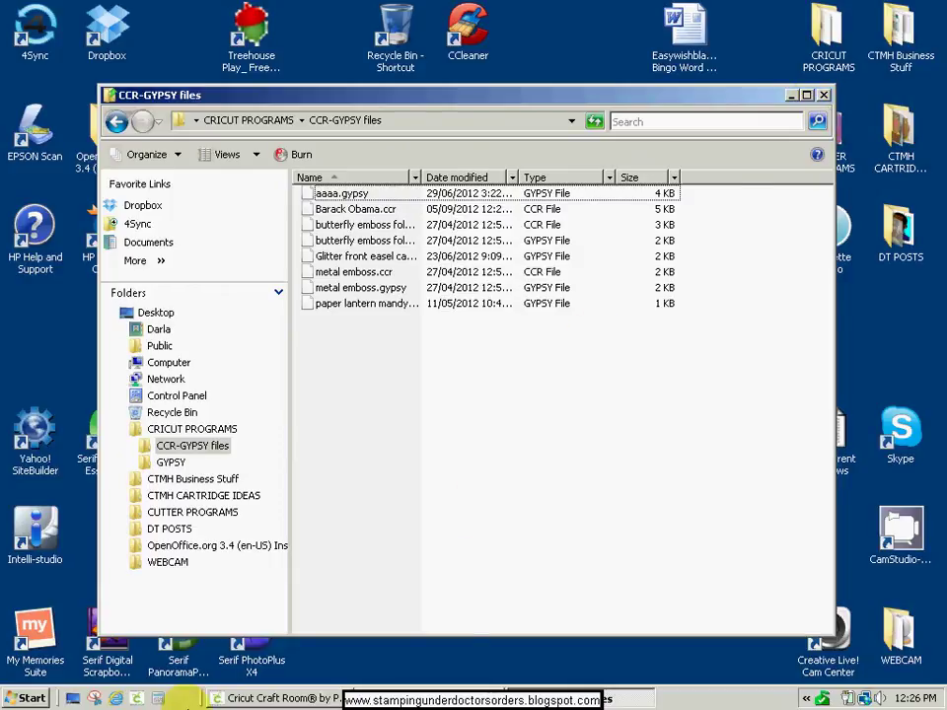
click(318, 698)
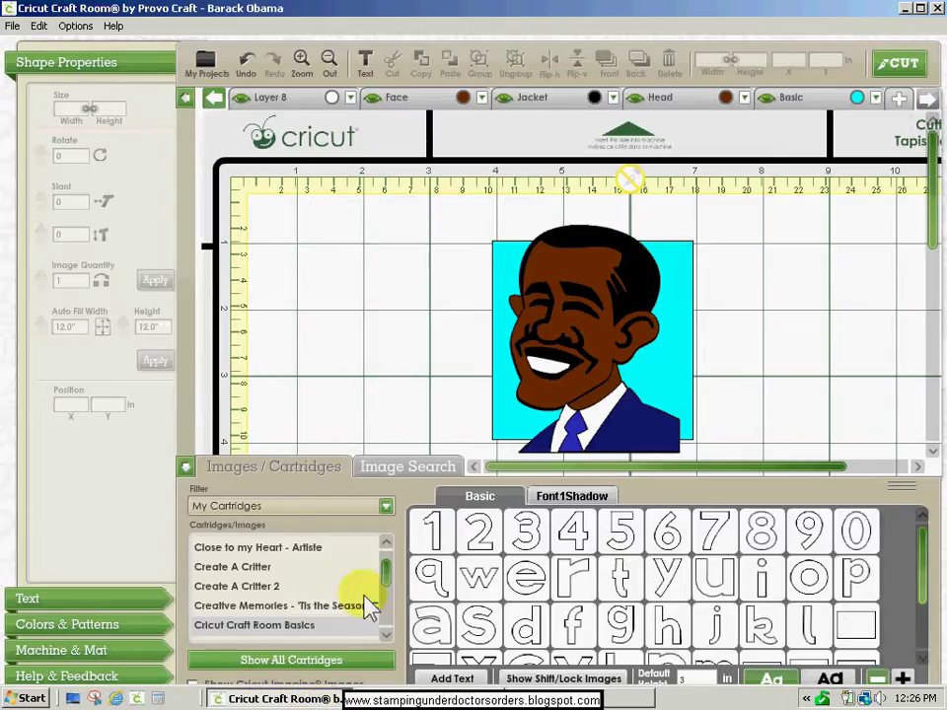
click(204, 59)
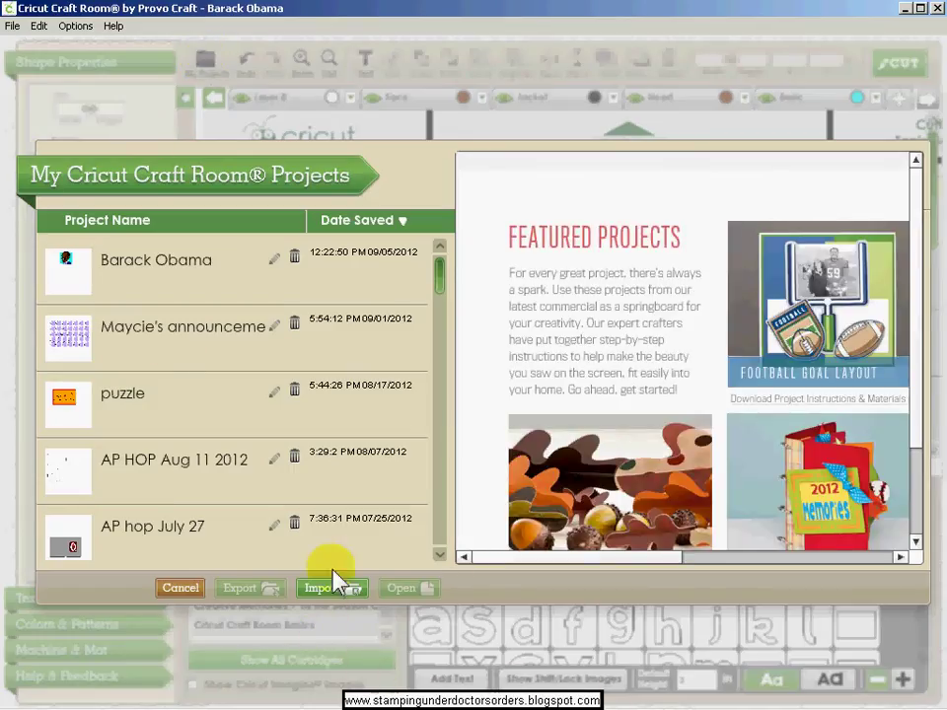
click(343, 592)
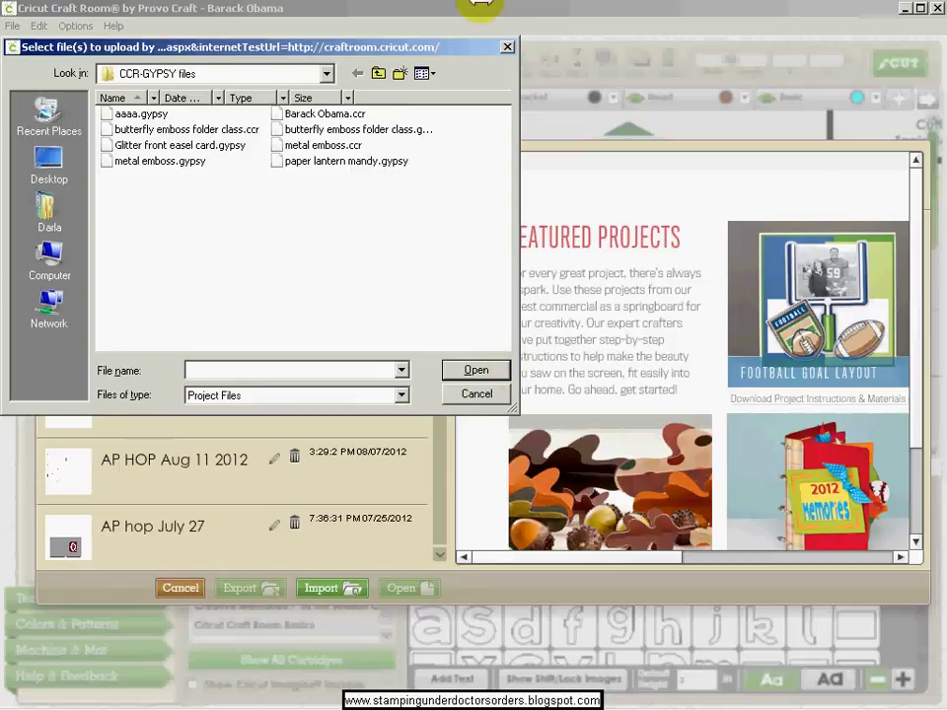
click(296, 115)
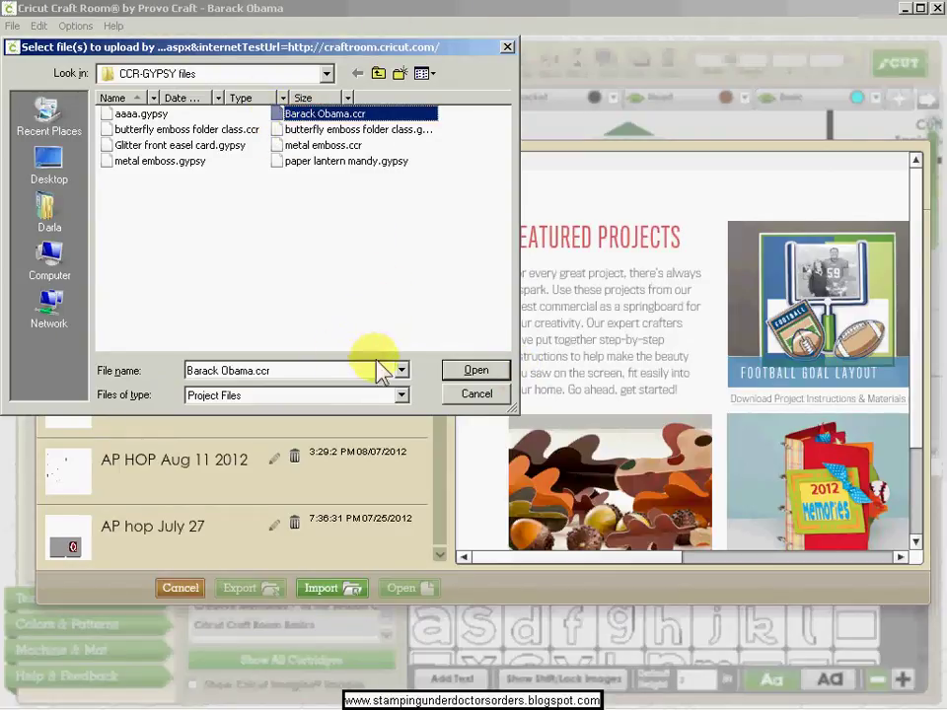
click(477, 371)
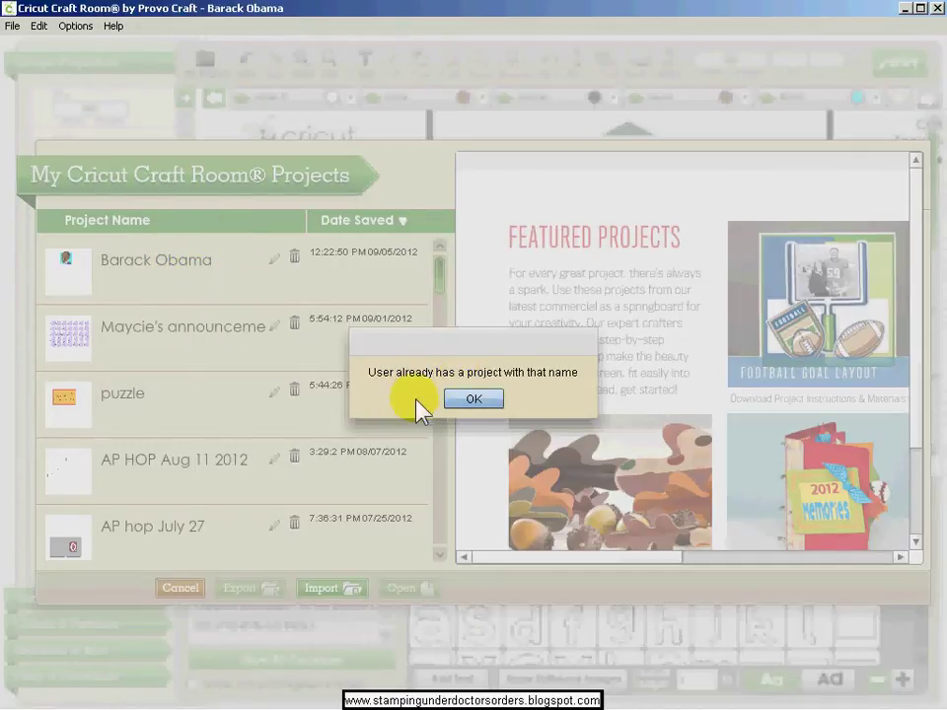
Dismiss the duplicate-name alert and add '1' to the file name, making Barack Obama1.ccr.
click(480, 400)
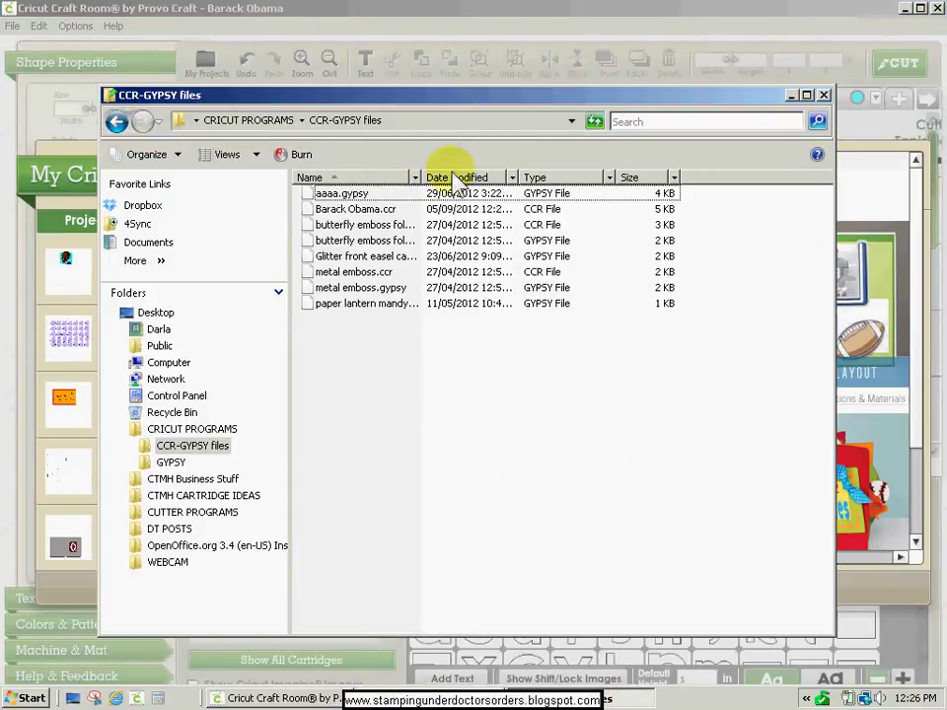
click(376, 213)
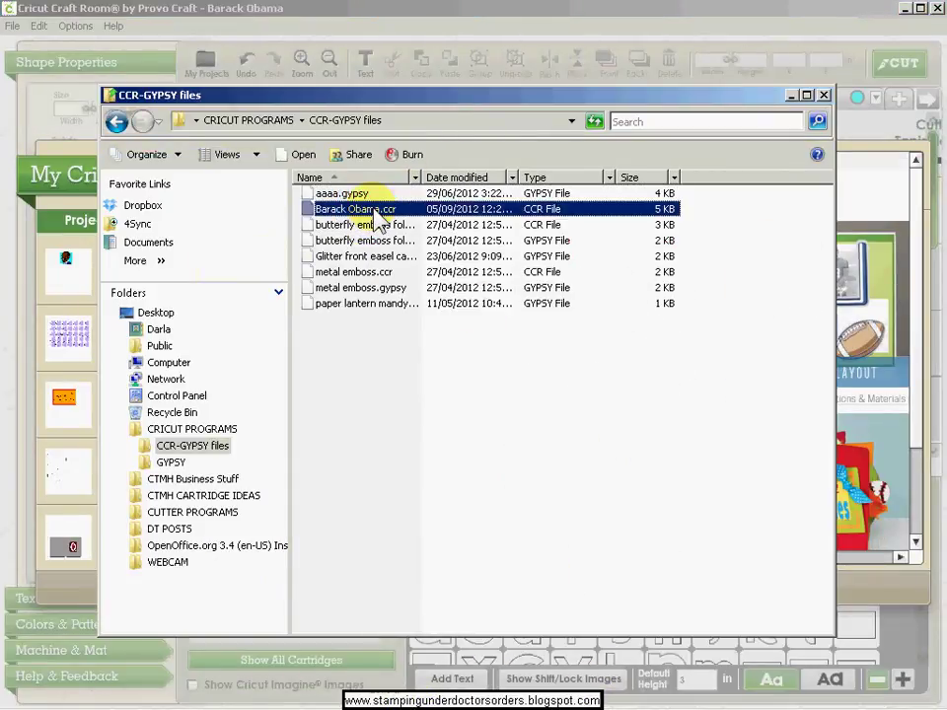
click(378, 213)
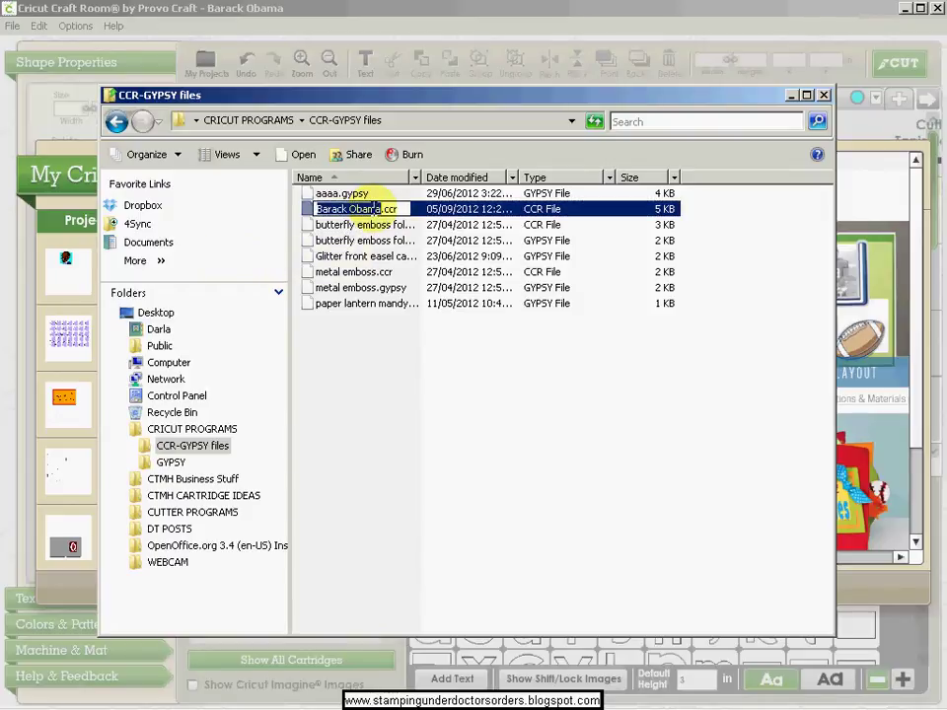
click(363, 209)
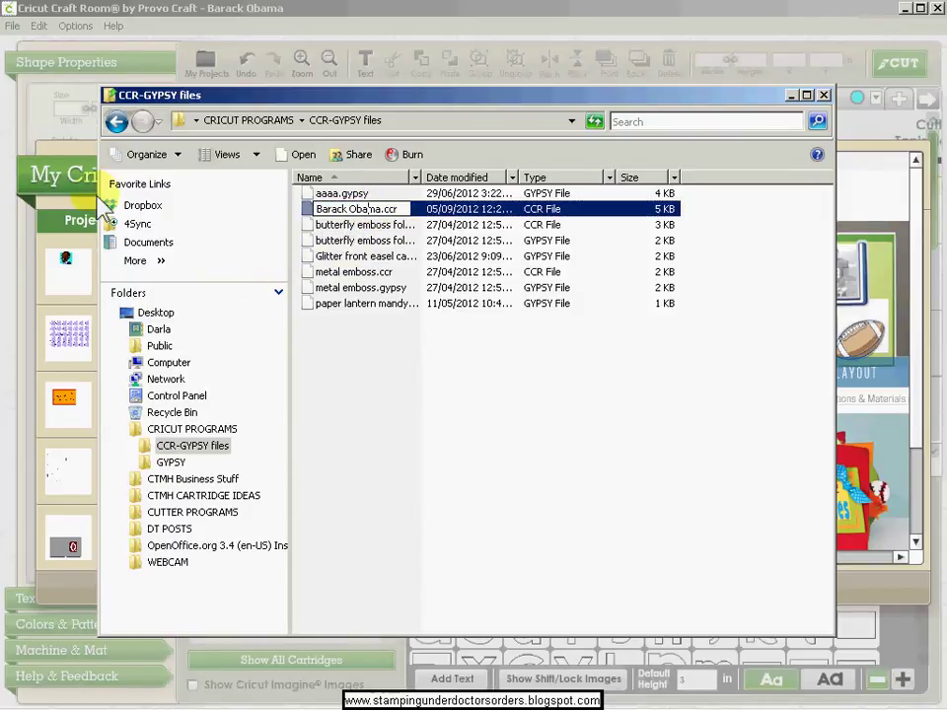
key(Right)
key(Right)
text(1)
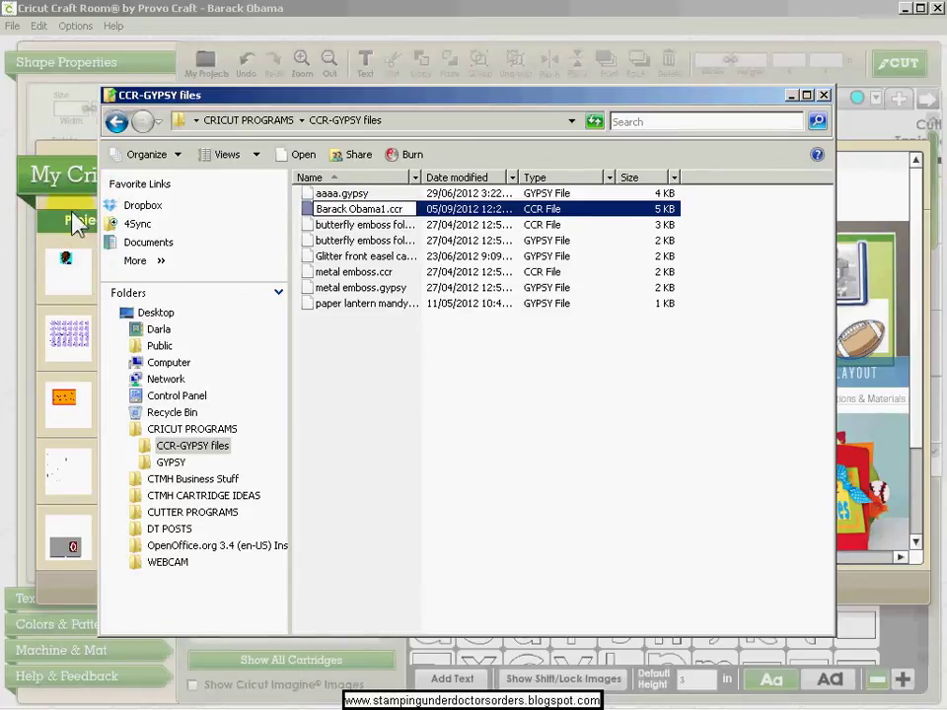
Import Barack Obama1.ccr into My Projects and open the Barack Obama1 project on the mat.
click(362, 677)
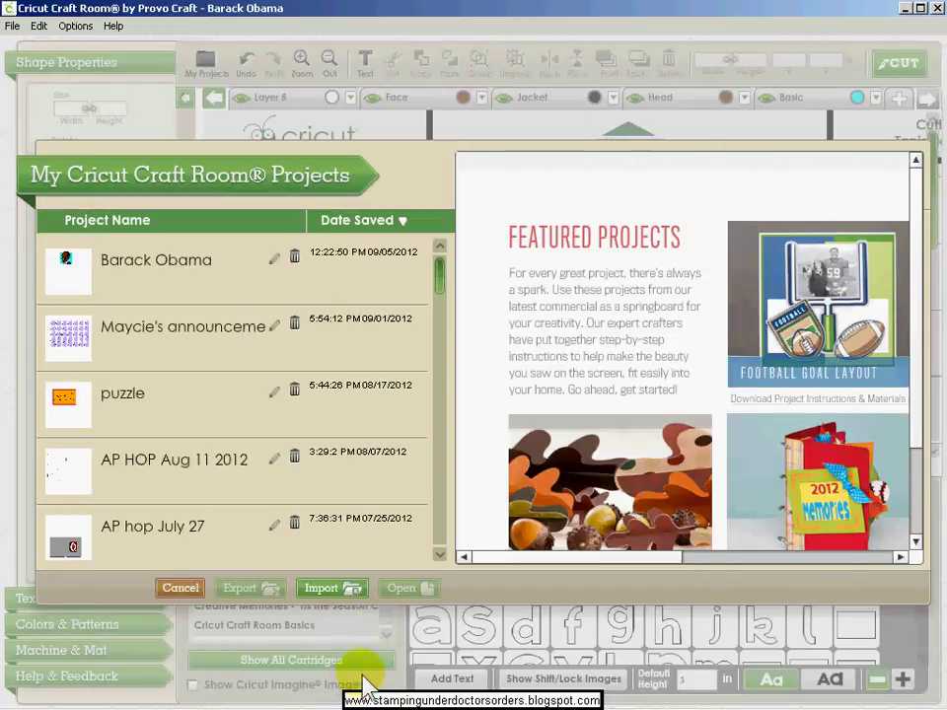
click(326, 588)
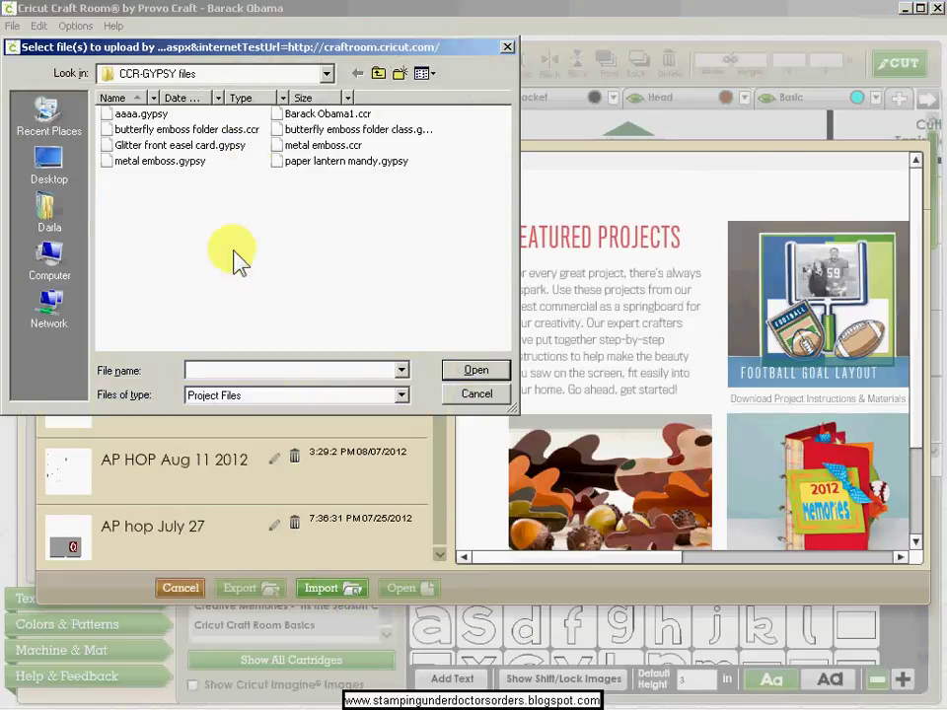
click(296, 114)
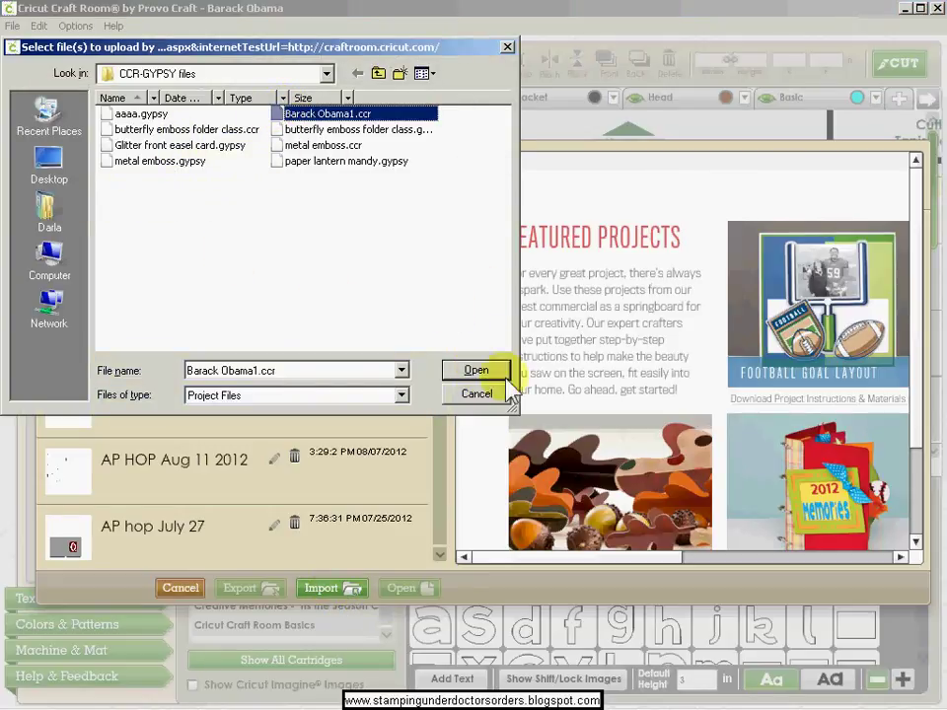
click(497, 375)
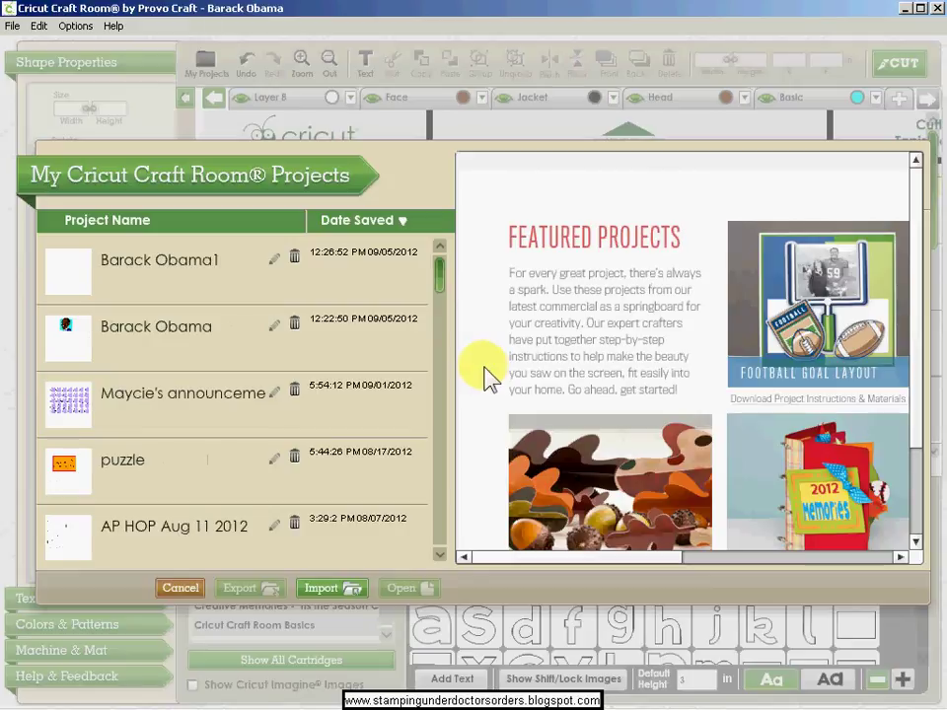
click(138, 281)
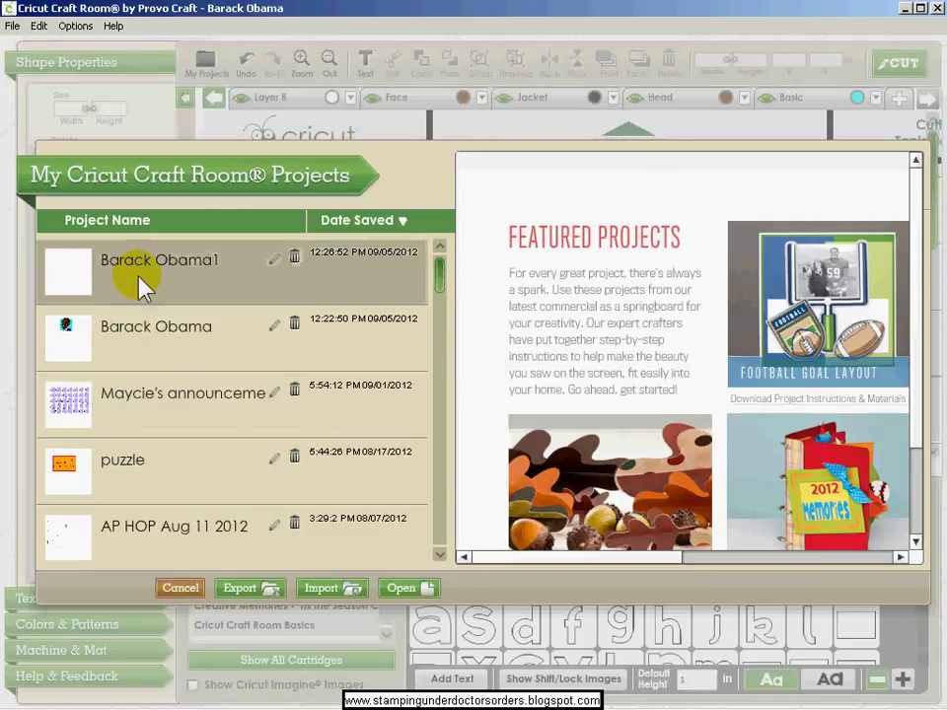
double_click(205, 294)
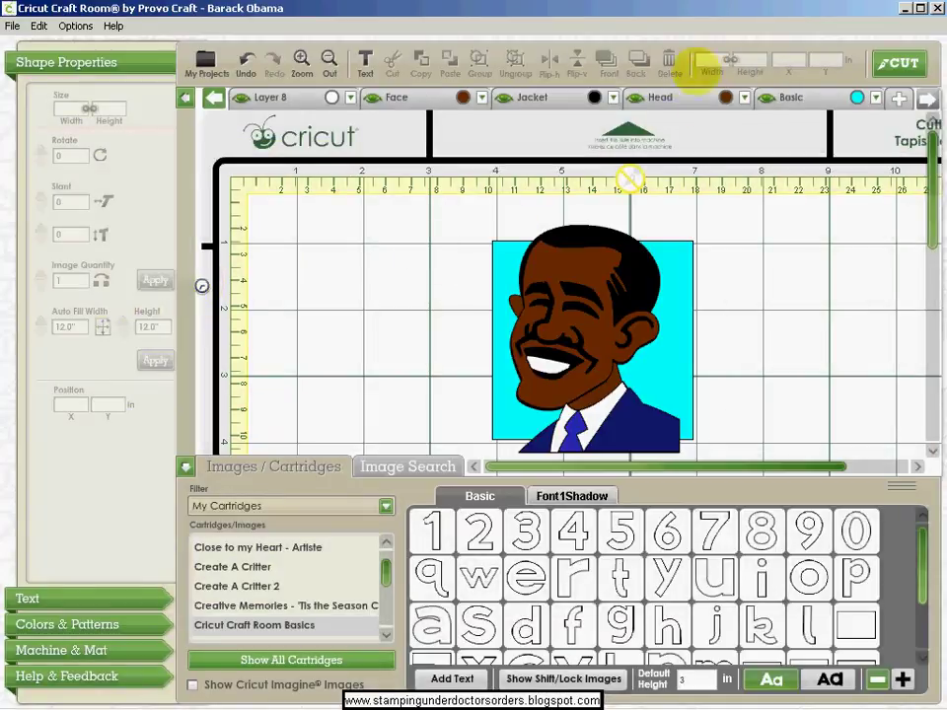